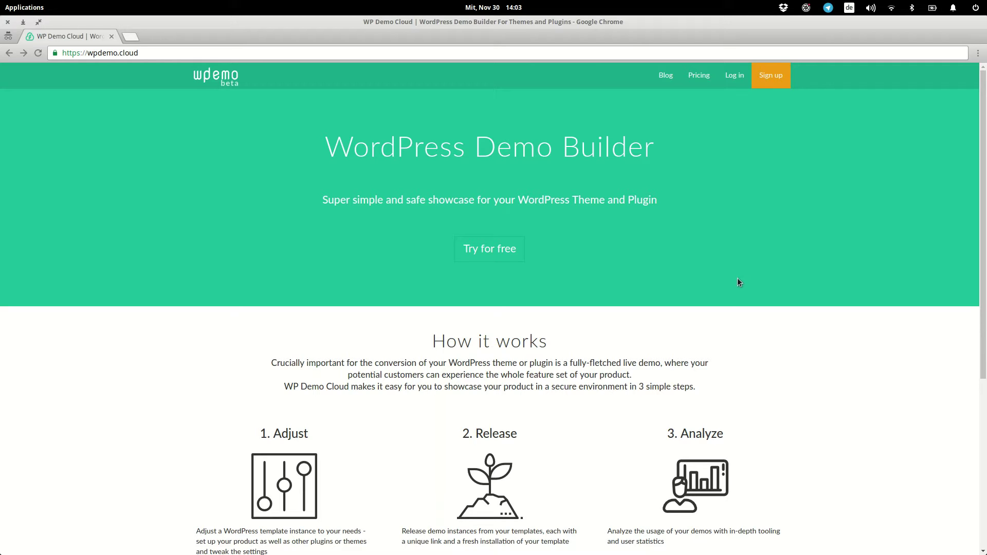
Step: Sign up for a free WP Demo Cloud account, entering a username, an e-mail address and a password
{"action": "left_click", "coordinate": [769, 76]}
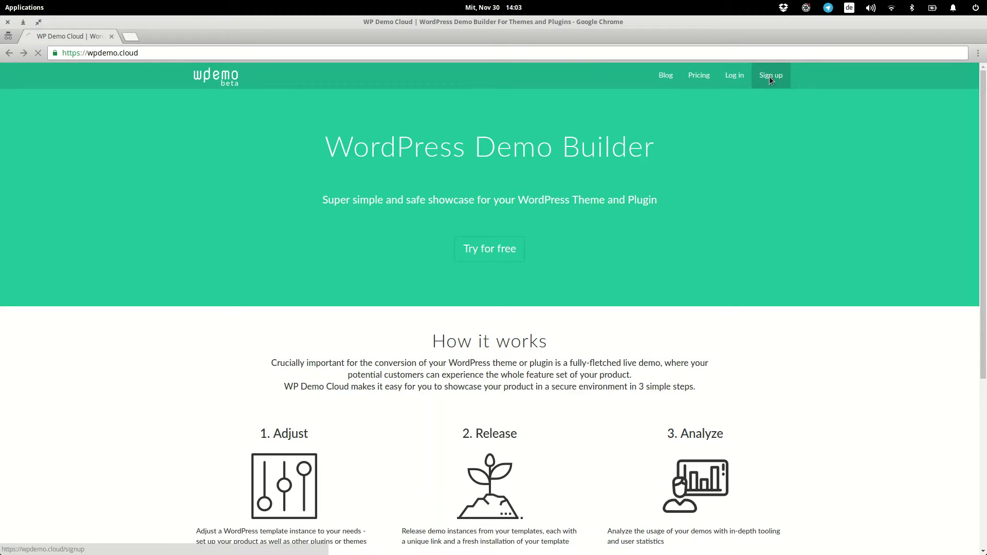
{"action": "left_click", "coordinate": [460, 215]}
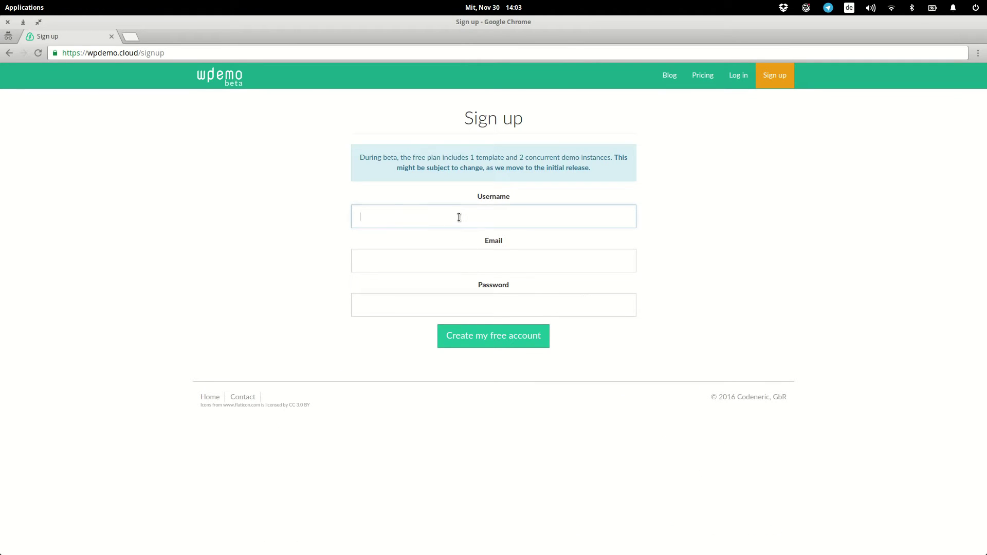
{"action": "type", "text": "alex_demo"}
{"action": "left_click", "coordinate": [471, 267]}
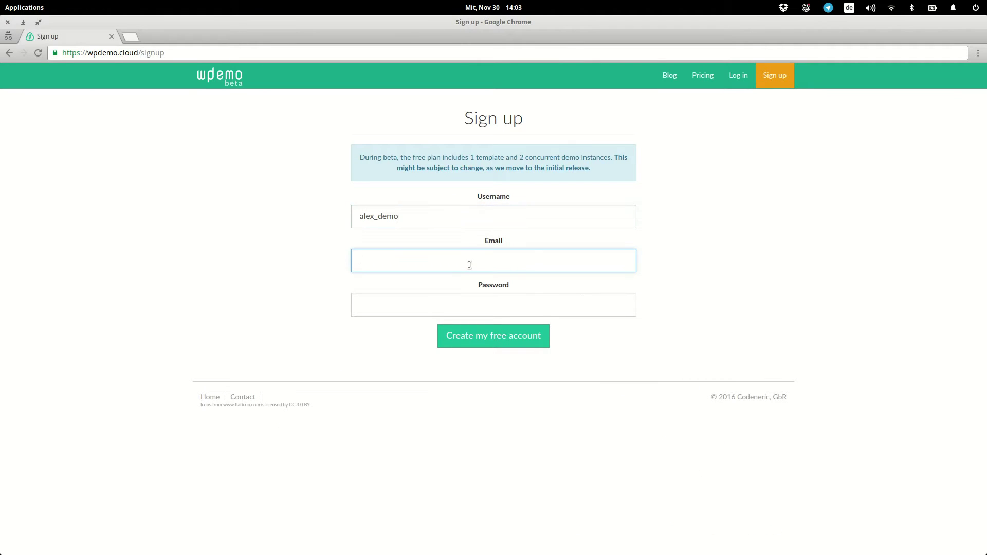
{"action": "key", "text": "Tab"}
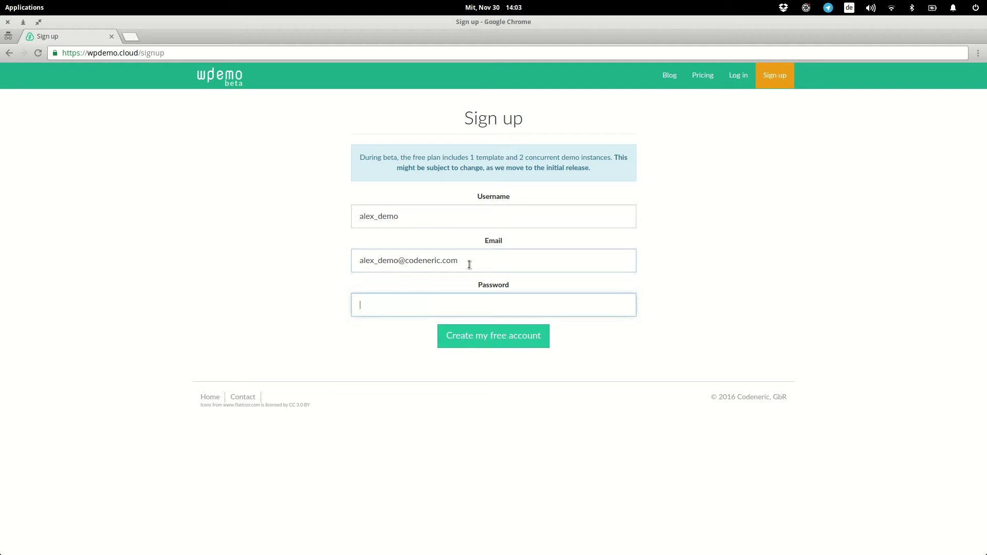
{"action": "left_click", "coordinate": [483, 348]}
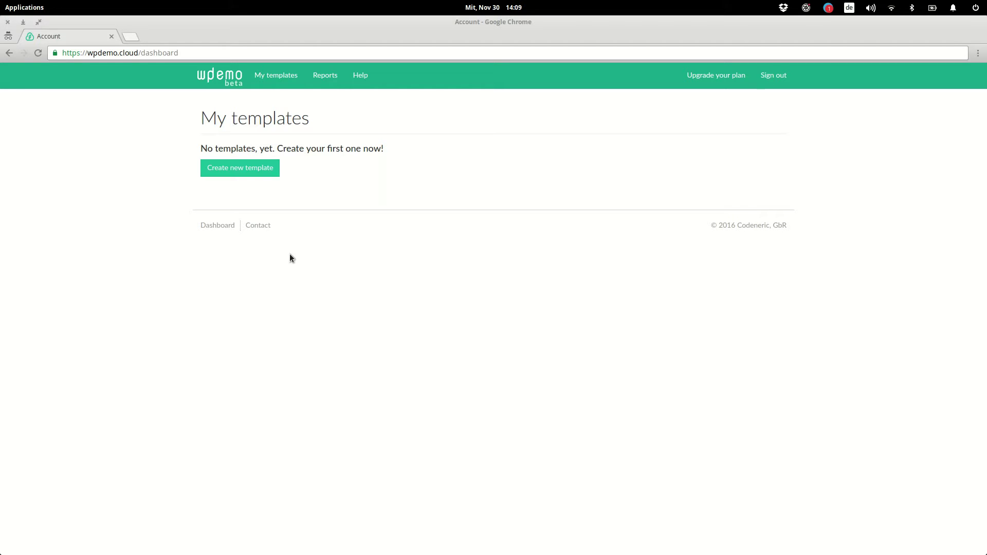
Step: Create a new template, keeping the default name Test Template
{"action": "left_click", "coordinate": [238, 169]}
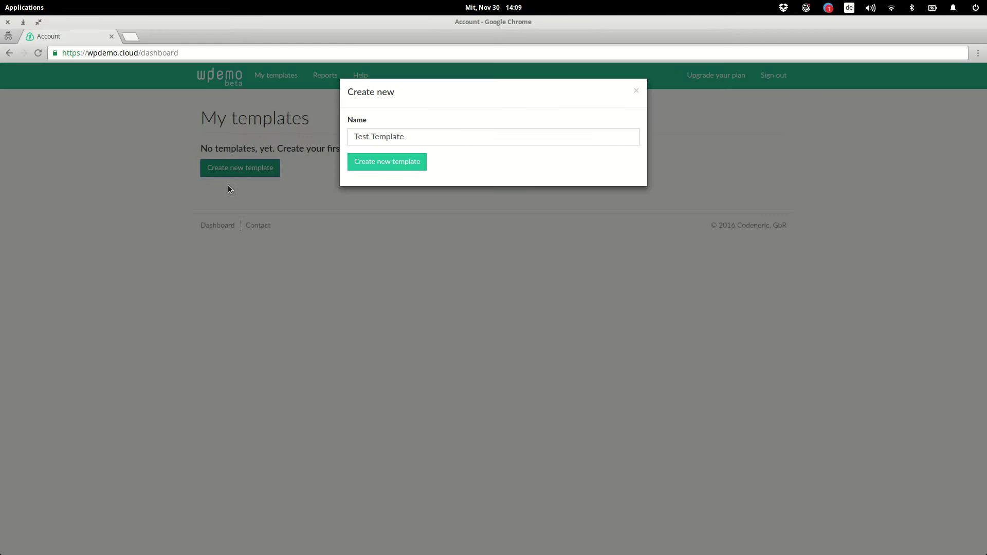
{"action": "left_click", "coordinate": [403, 162]}
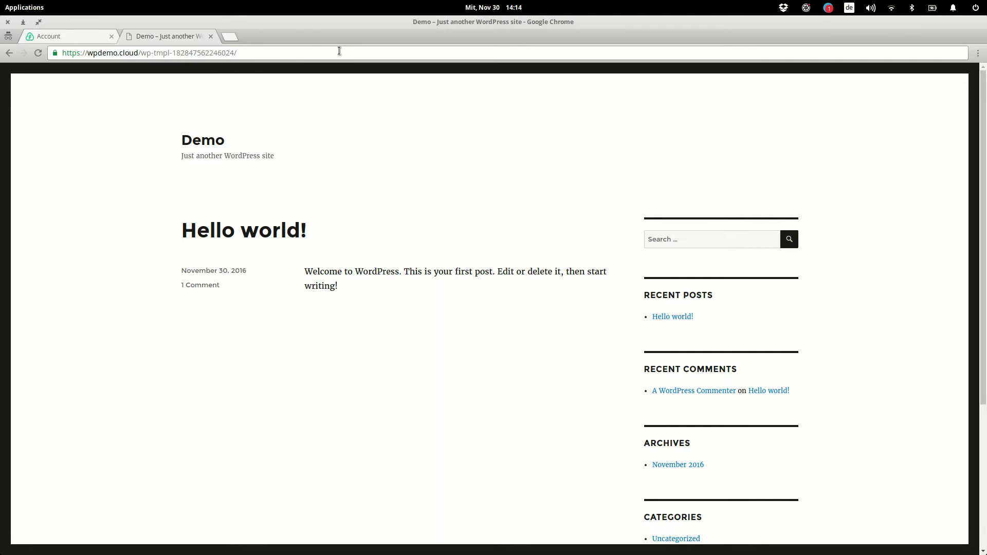
Step: Open the demo site's wp-admin page and log in with the listed demo username and password
{"action": "type", "text": "wp-a"}
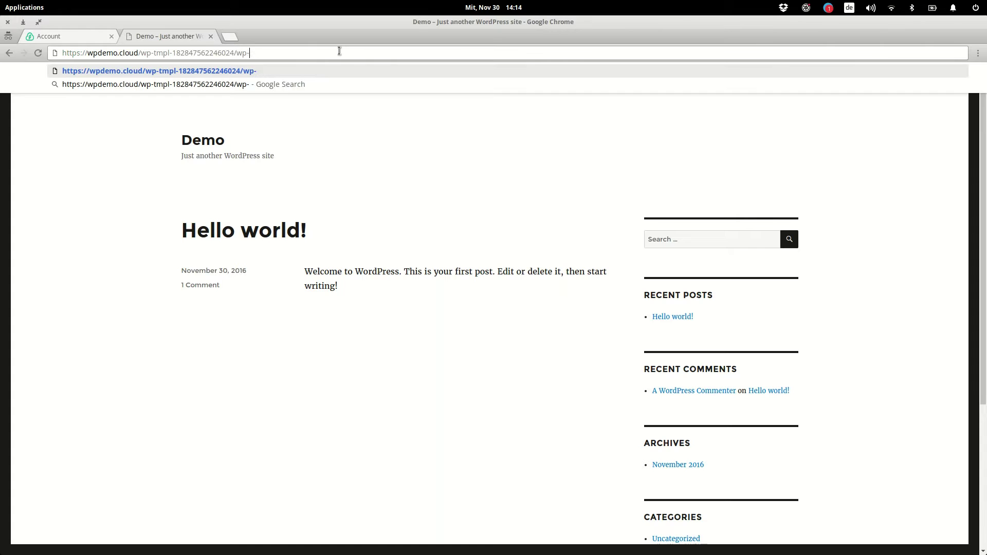
{"action": "type", "text": "dmin"}
{"action": "key", "text": "Return"}
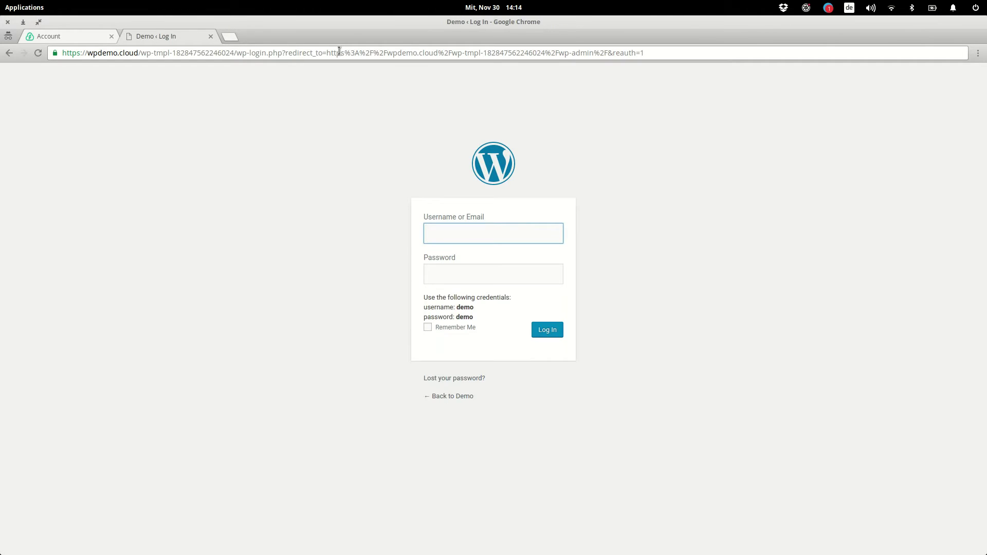
{"action": "type", "text": "demo"}
{"action": "key", "text": "Tab"}
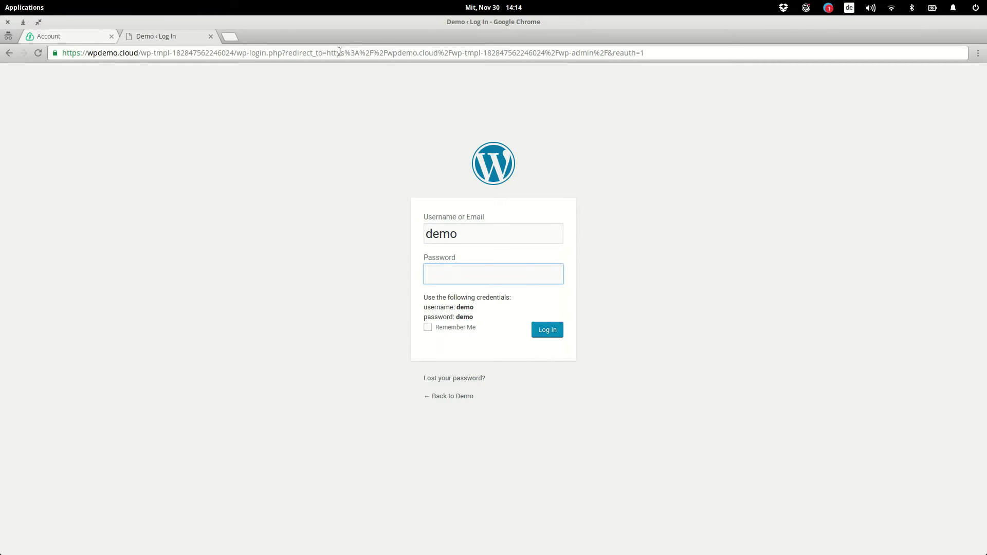
{"action": "type", "text": "demo"}
{"action": "key", "text": "Return"}
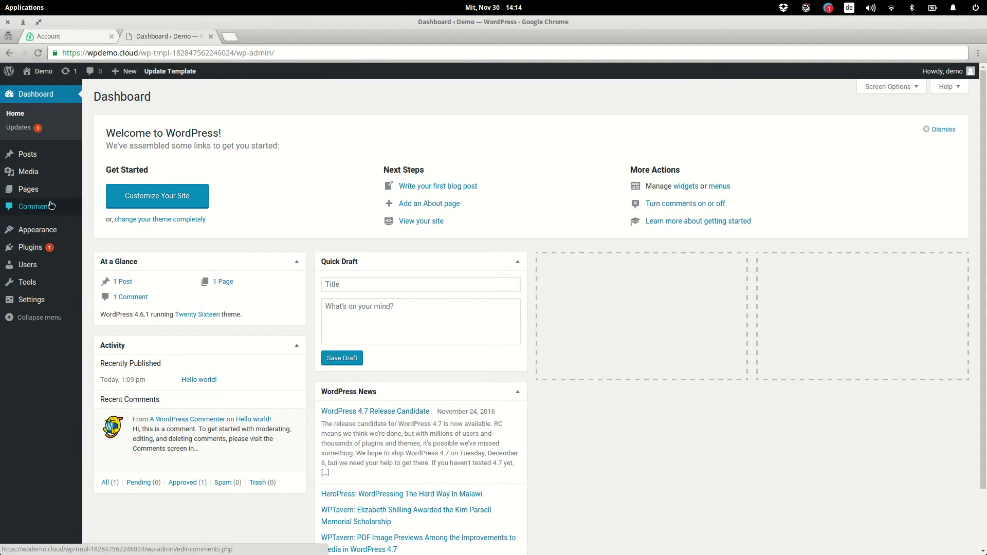
Step: Upload photography-management.zip through Plugins > Add New, install it and activate it
{"action": "mouse_move", "coordinate": [53, 251]}
{"action": "left_click", "coordinate": [99, 250]}
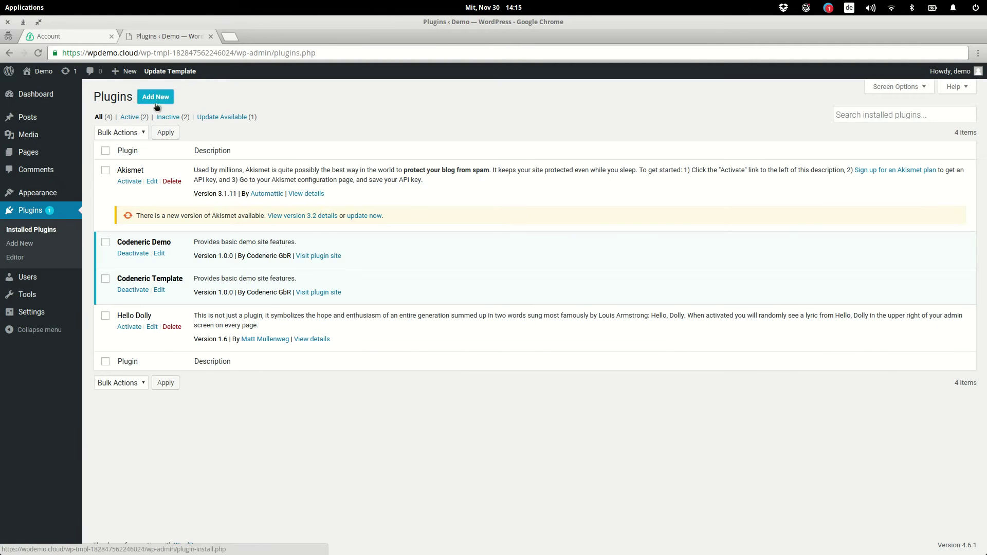
{"action": "left_click", "coordinate": [156, 97]}
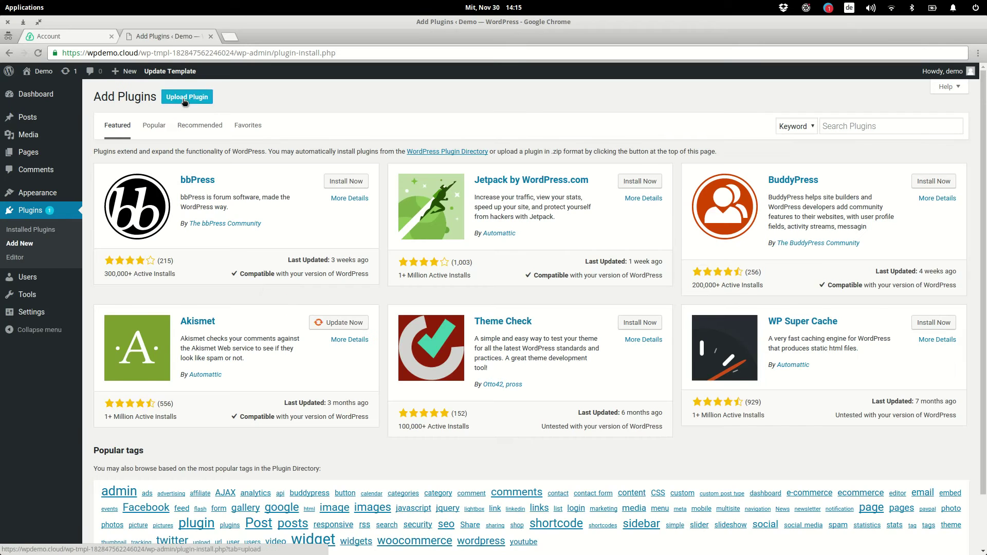
{"action": "left_click", "coordinate": [207, 97]}
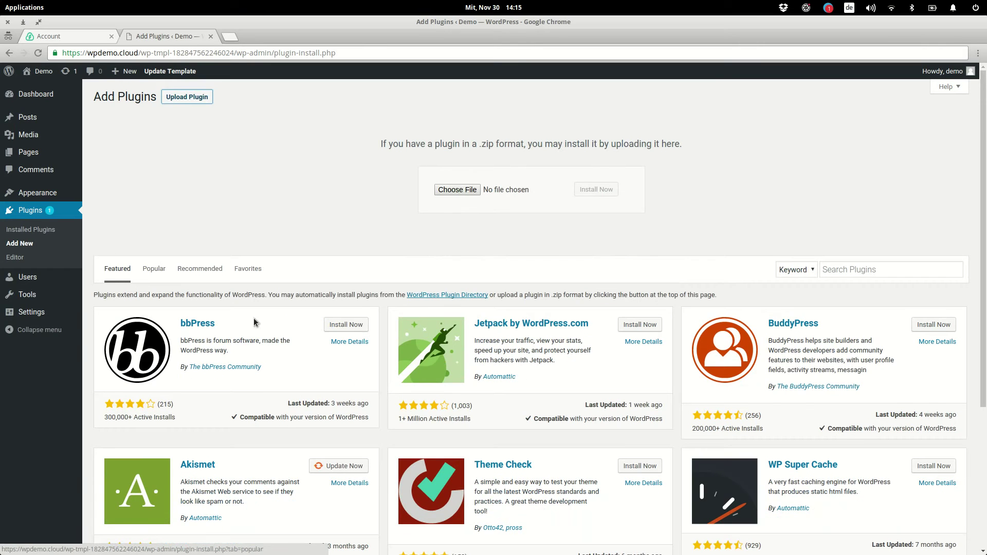
{"action": "left_click", "coordinate": [465, 190]}
{"action": "left_click", "coordinate": [450, 194]}
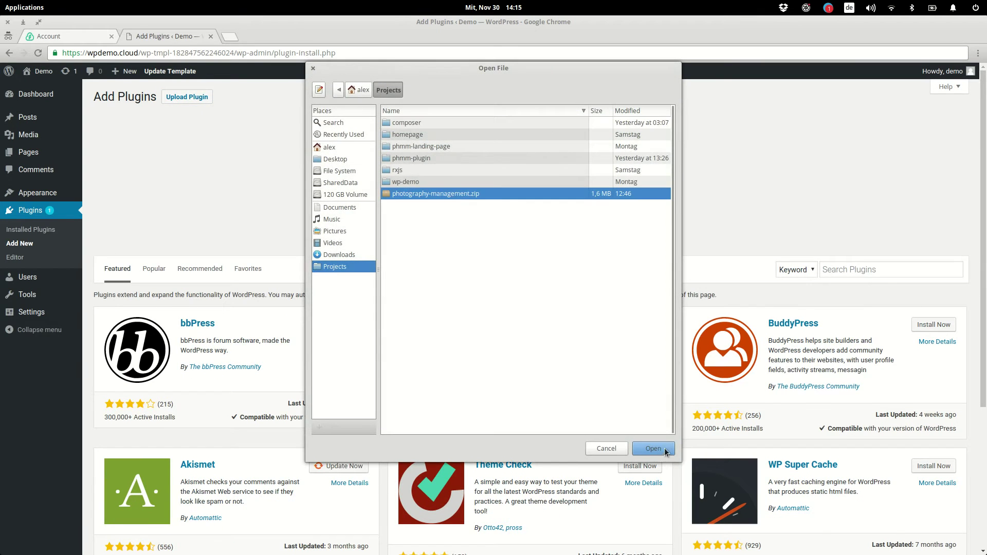
{"action": "left_click", "coordinate": [665, 449]}
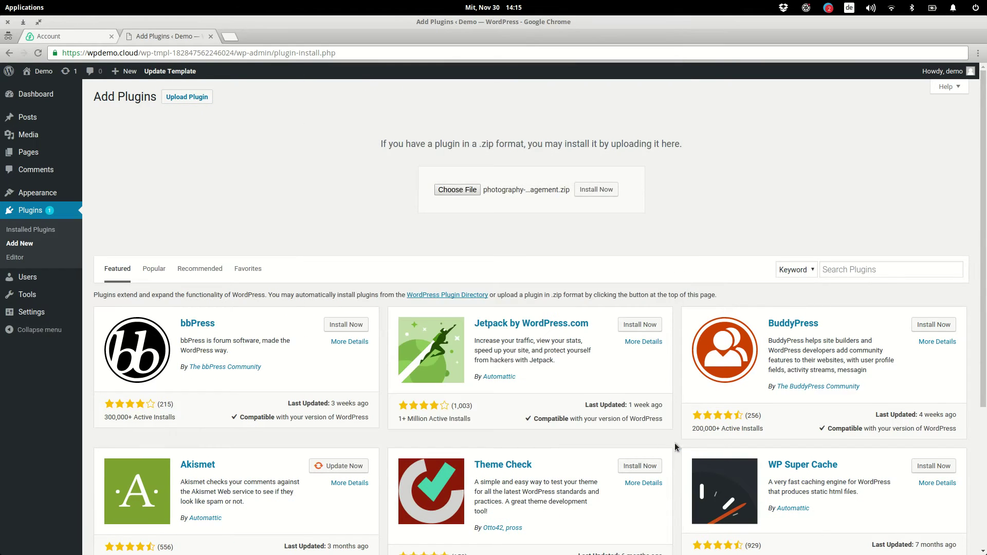
{"action": "left_click", "coordinate": [597, 189]}
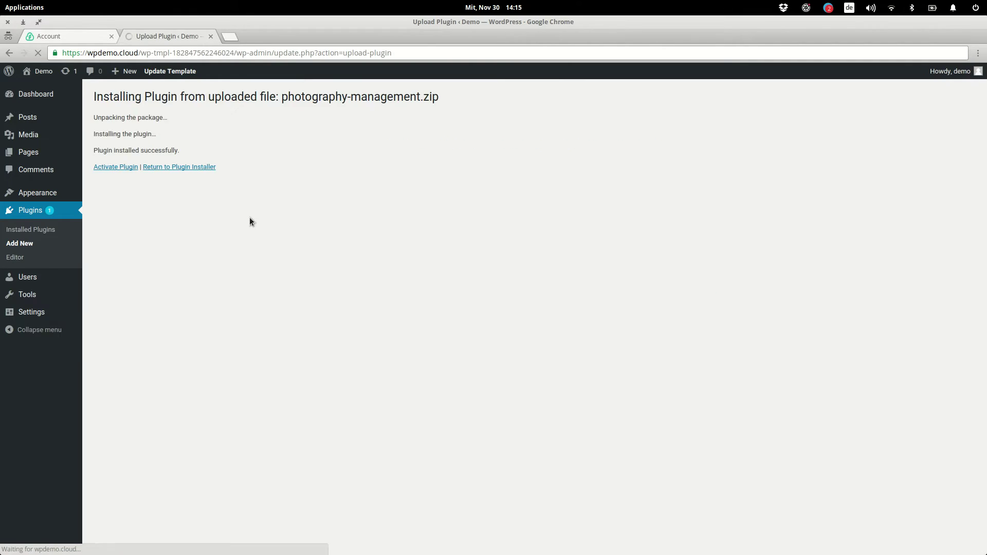
{"action": "left_click", "coordinate": [124, 167]}
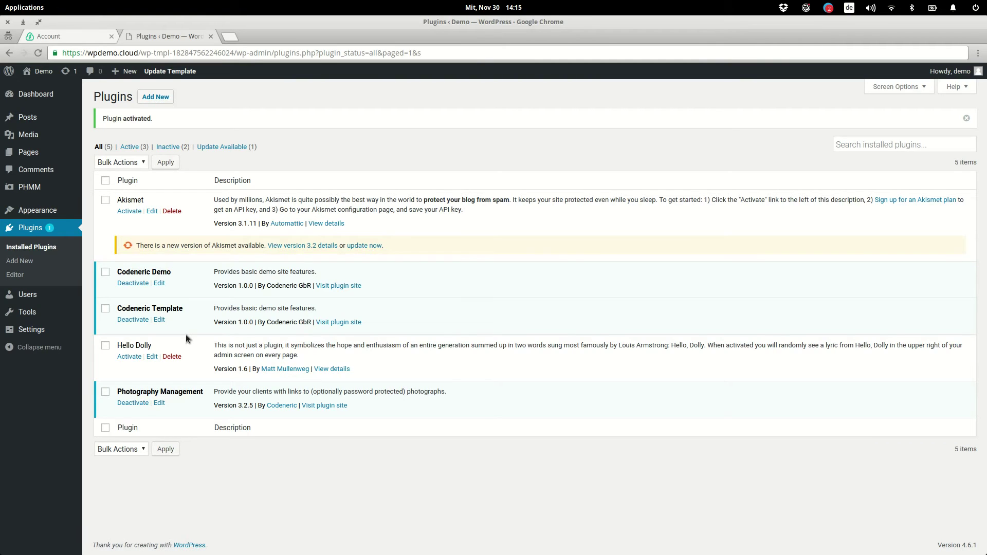
Step: Add a new PHMM client with the client's full name and e-mail address, and publish it
{"action": "mouse_move", "coordinate": [62, 187]}
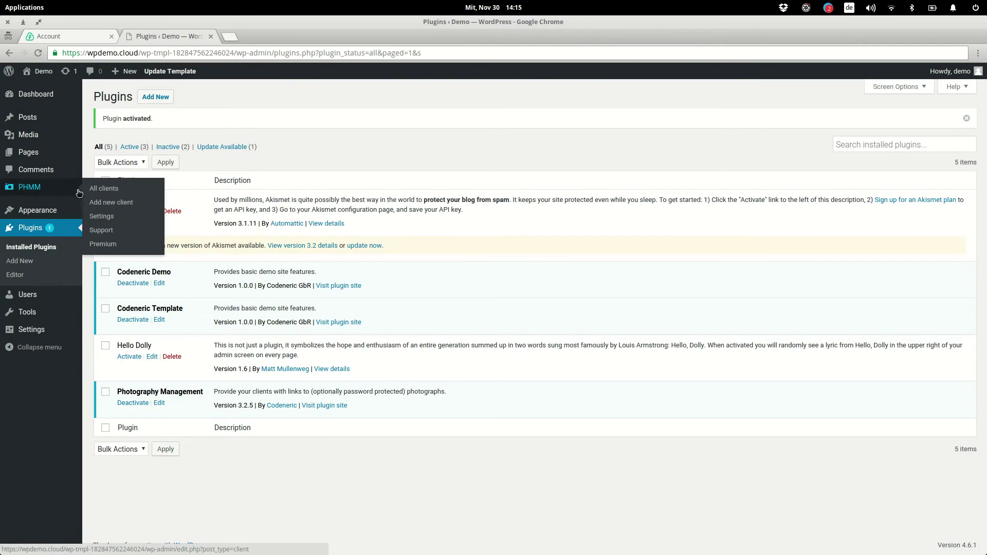
{"action": "left_click", "coordinate": [119, 194]}
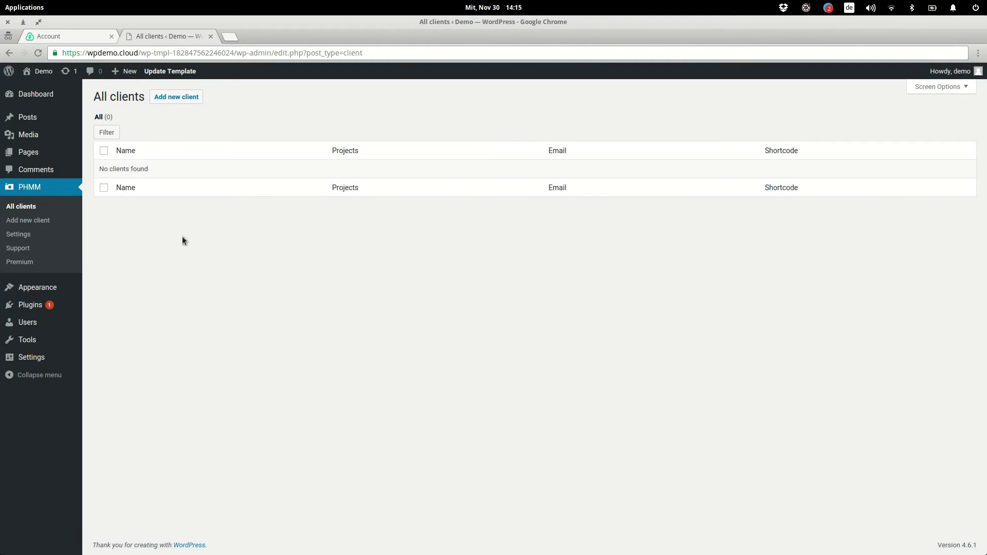
{"action": "left_click", "coordinate": [176, 96]}
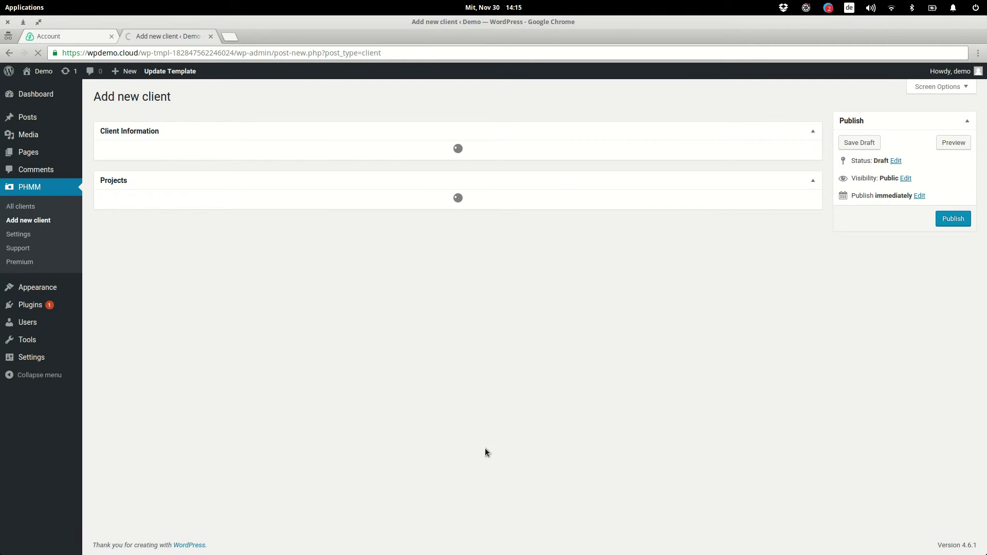
{"action": "left_click", "coordinate": [303, 156]}
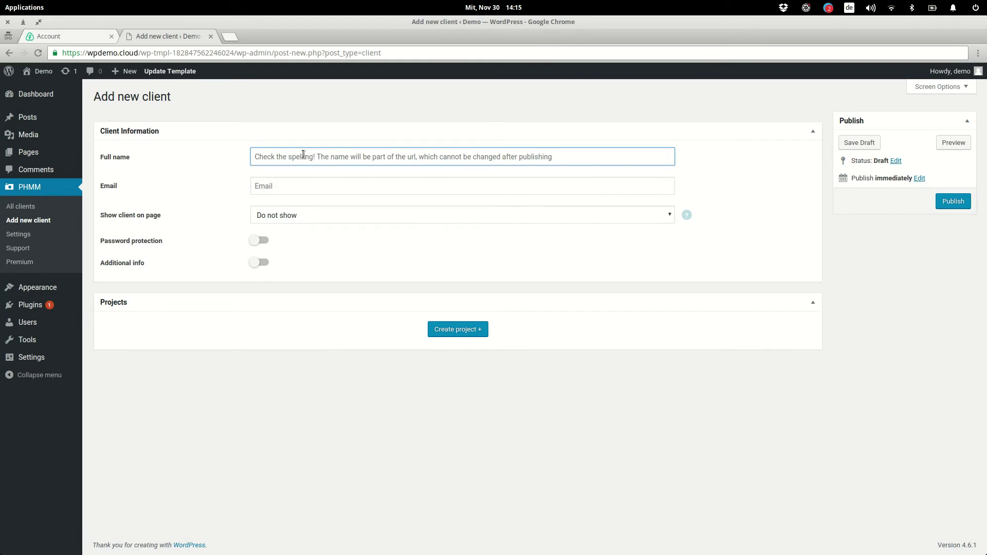
{"action": "type", "text": "Alex"}
{"action": "key", "text": "Tab"}
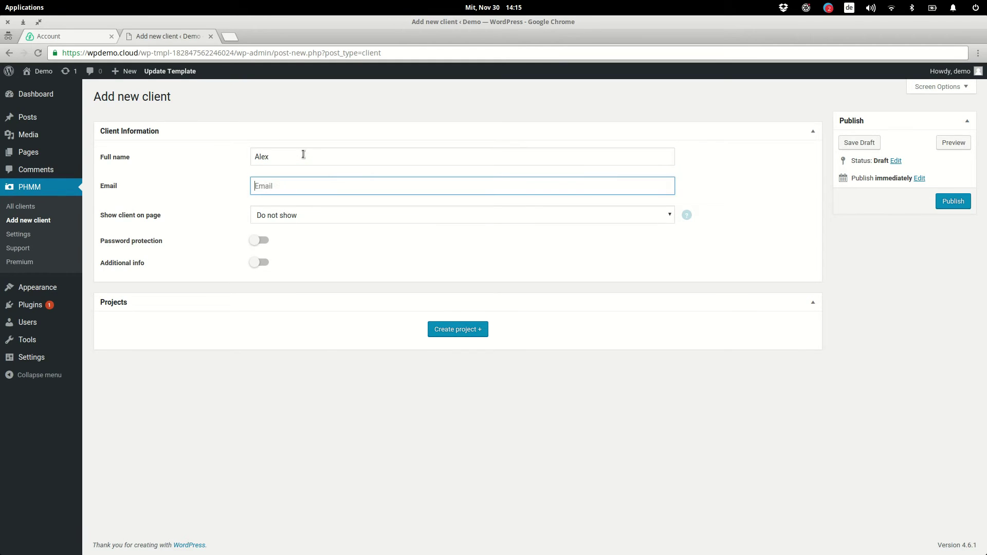
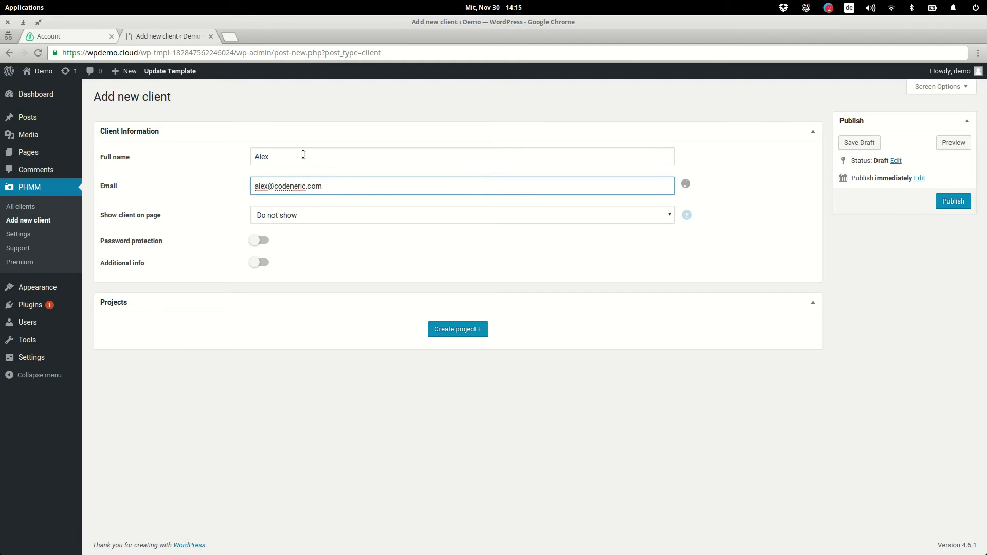
{"action": "left_click", "coordinate": [954, 201]}
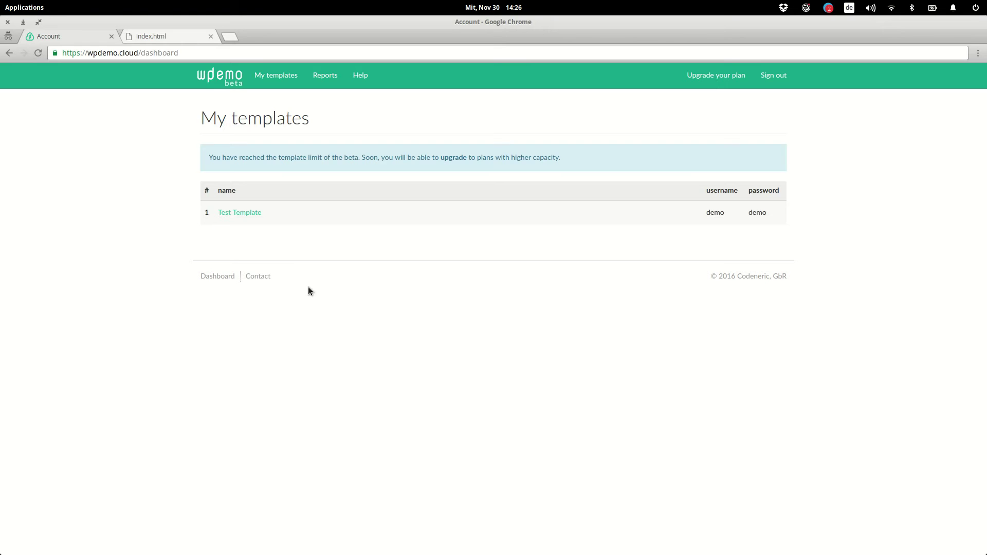
Step: Copy the Test Template's demo link and switch to the index.html product page tab
{"action": "mouse_move", "coordinate": [256, 214]}
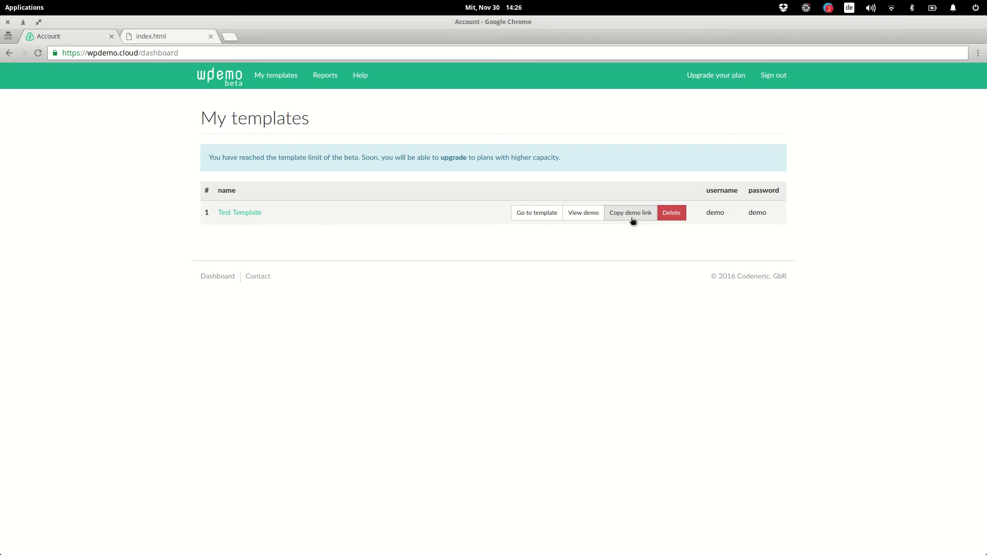
{"action": "left_click", "coordinate": [174, 35]}
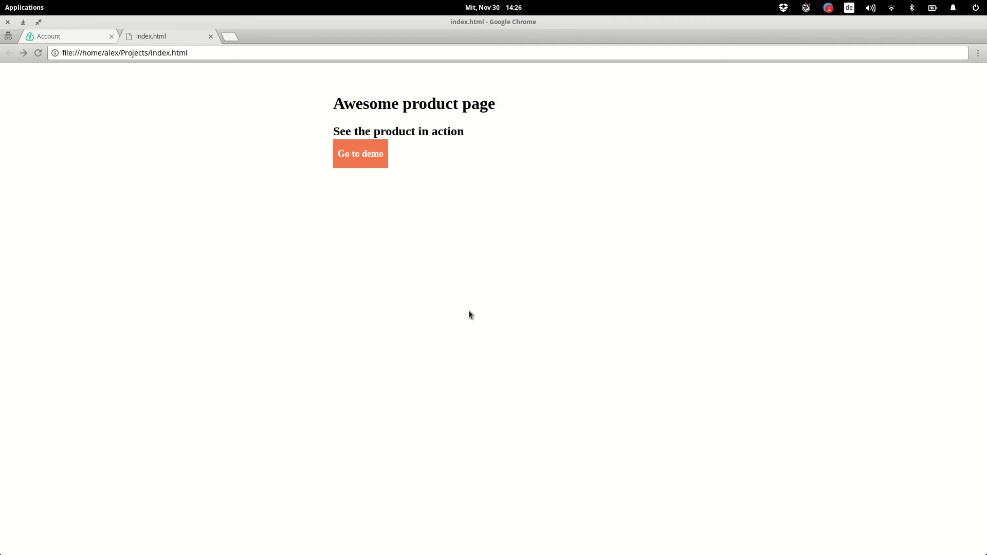
Step: Replace the # in line 19's Go to demo href with the pasted wpdemo.cloud demo URL
{"action": "key", "text": "alt+Tab"}
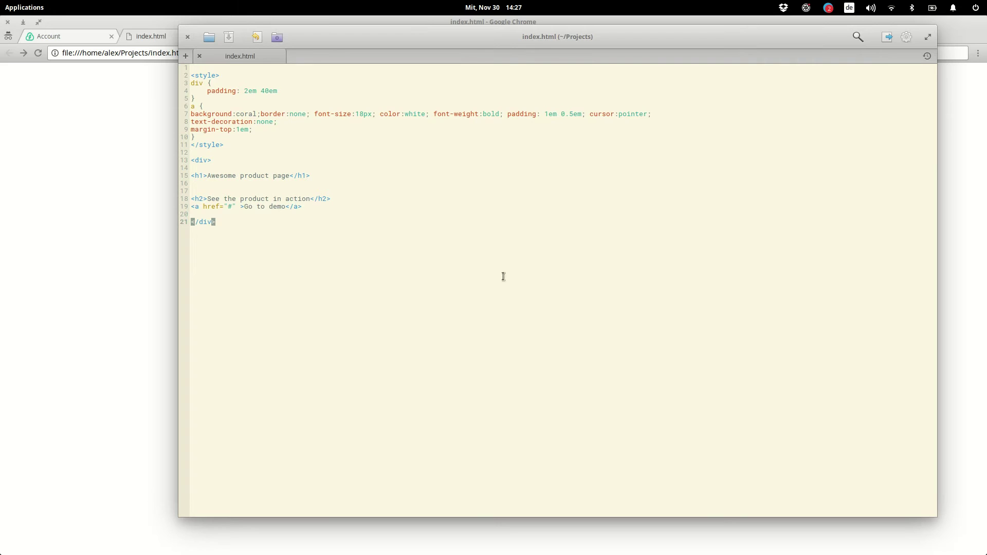
{"action": "left_click_drag", "start_coordinate": [502, 33], "coordinate": [546, 54]}
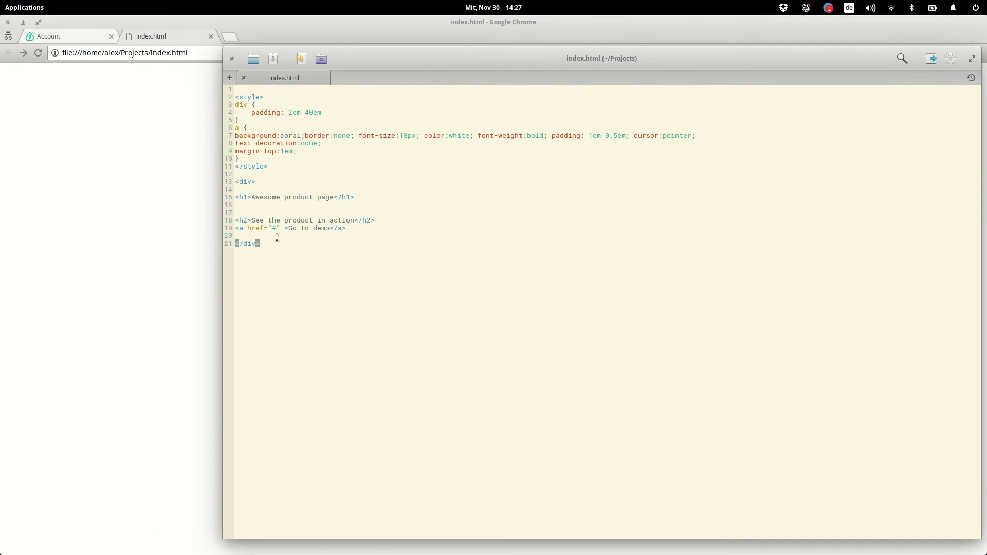
{"action": "left_click_drag", "start_coordinate": [236, 229], "coordinate": [360, 229]}
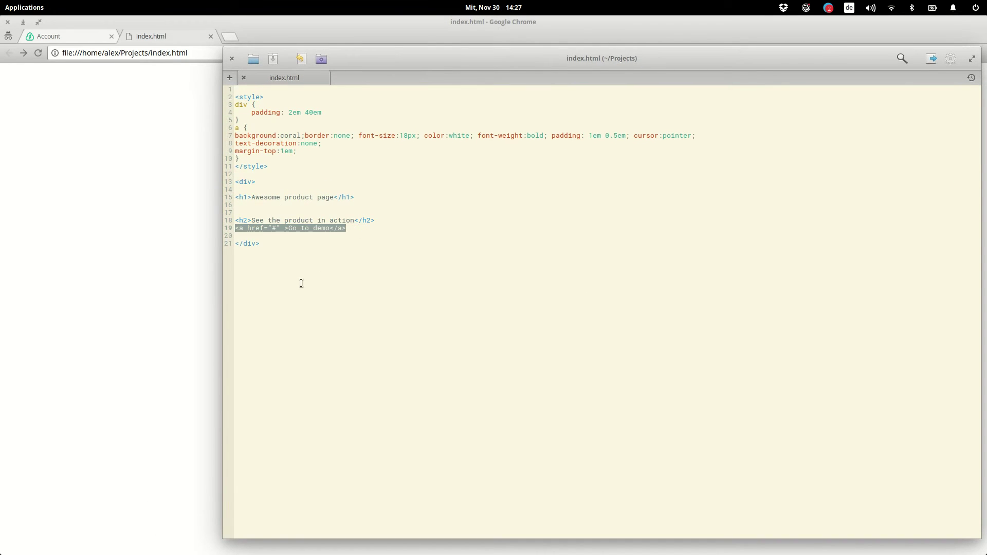
{"action": "left_click", "coordinate": [288, 247]}
{"action": "double_click", "coordinate": [274, 228]}
{"action": "key", "text": "ctrl+v"}
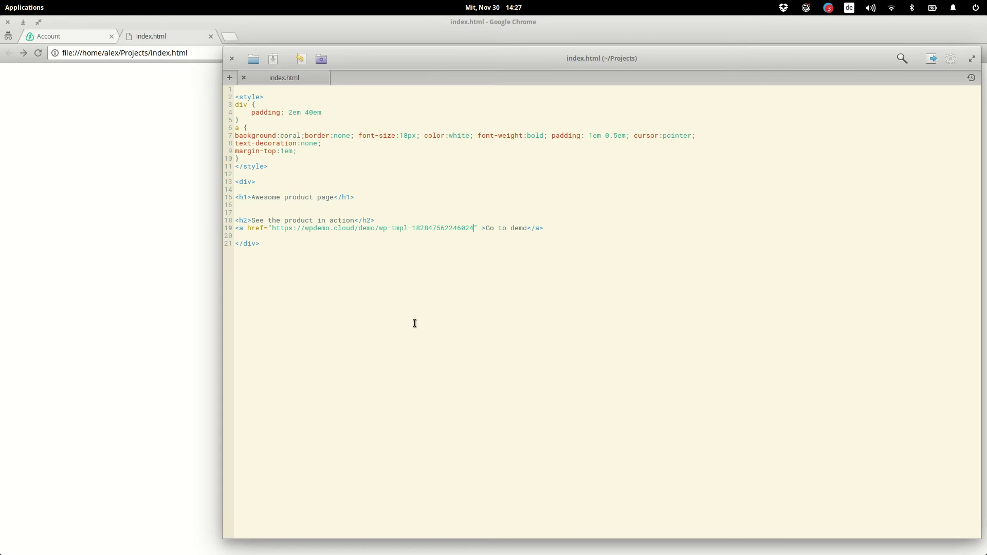
{"action": "left_click", "coordinate": [160, 235]}
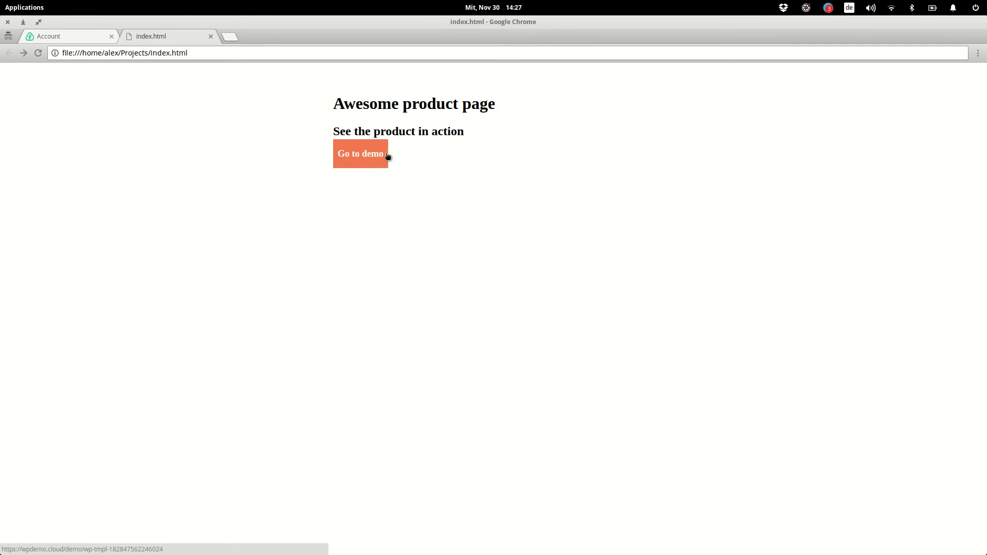
Step: Follow the product page's Go to demo button to launch a fresh demo WordPress site
{"action": "left_click", "coordinate": [367, 163]}
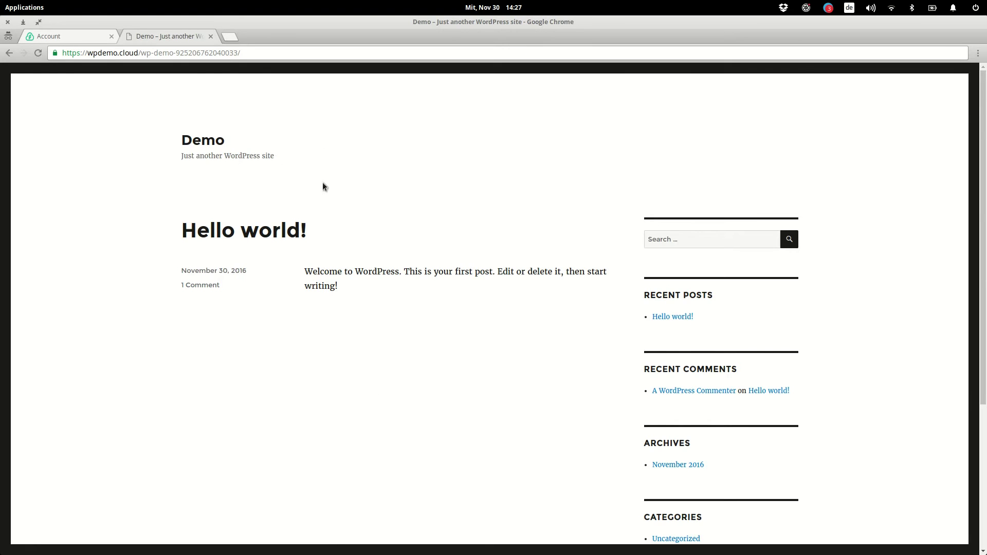
Step: Go to the new demo site's wp-admin page and log in with the demo credentials shown
{"action": "left_click", "coordinate": [694, 55]}
{"action": "type", "text": "wp-admin"}
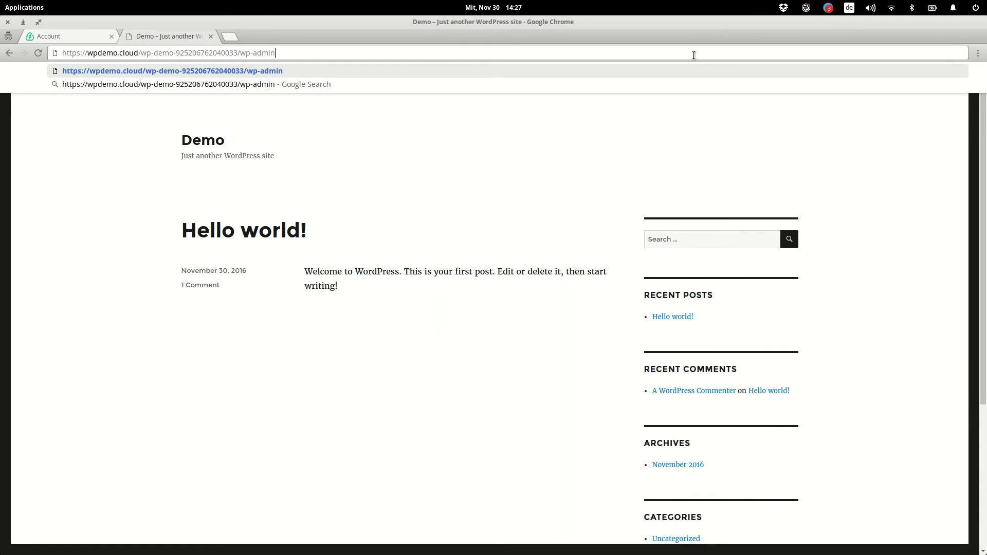
{"action": "key", "text": "Return"}
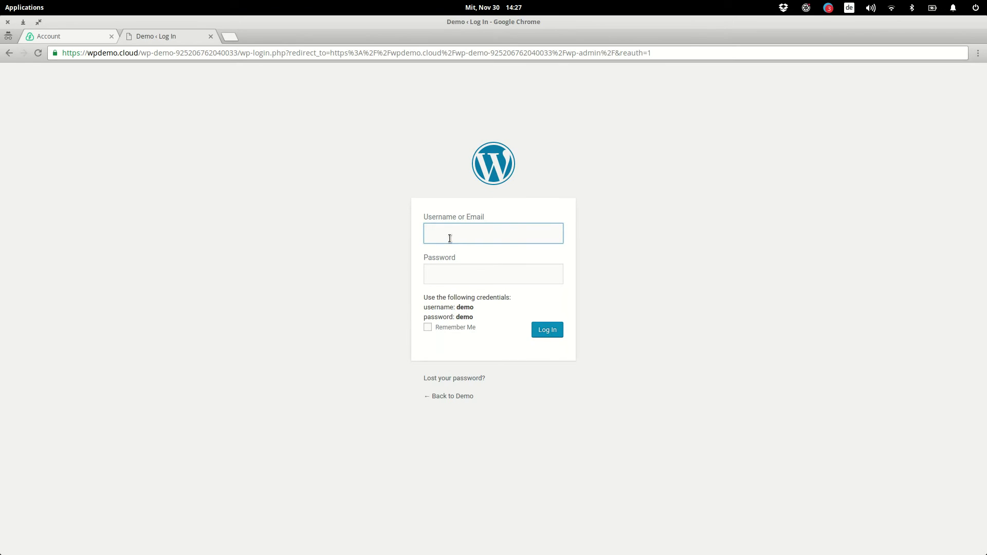
{"action": "type", "text": "demo"}
{"action": "left_click", "coordinate": [454, 273]}
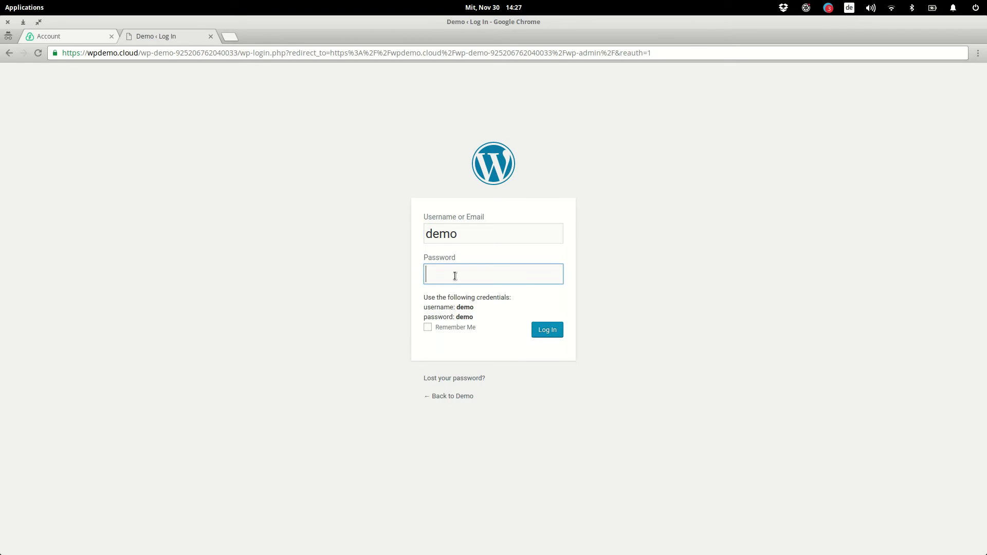
{"action": "type", "text": "demo"}
{"action": "left_click", "coordinate": [545, 333]}
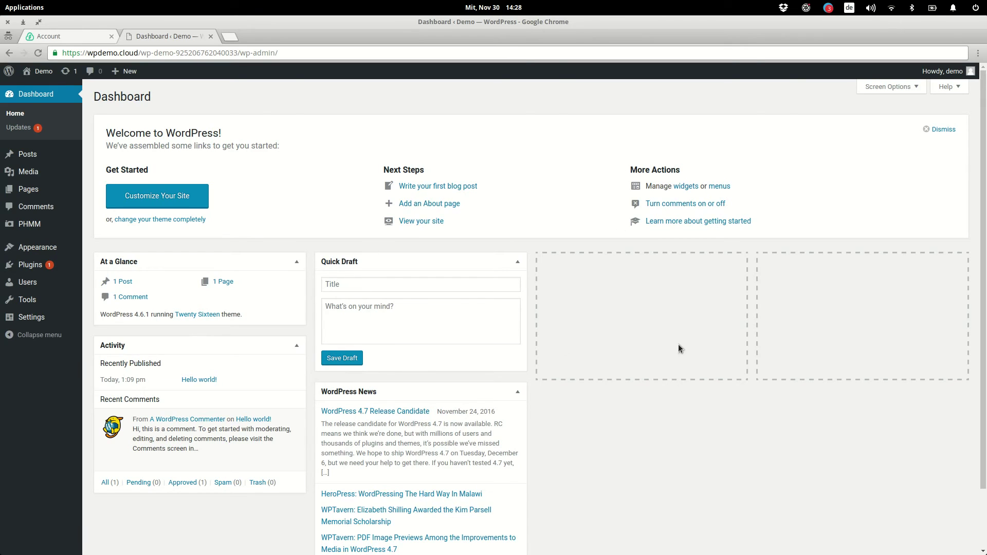
Step: Open PHMM > All clients from the admin sidebar to view the published client
{"action": "mouse_move", "coordinate": [57, 227]}
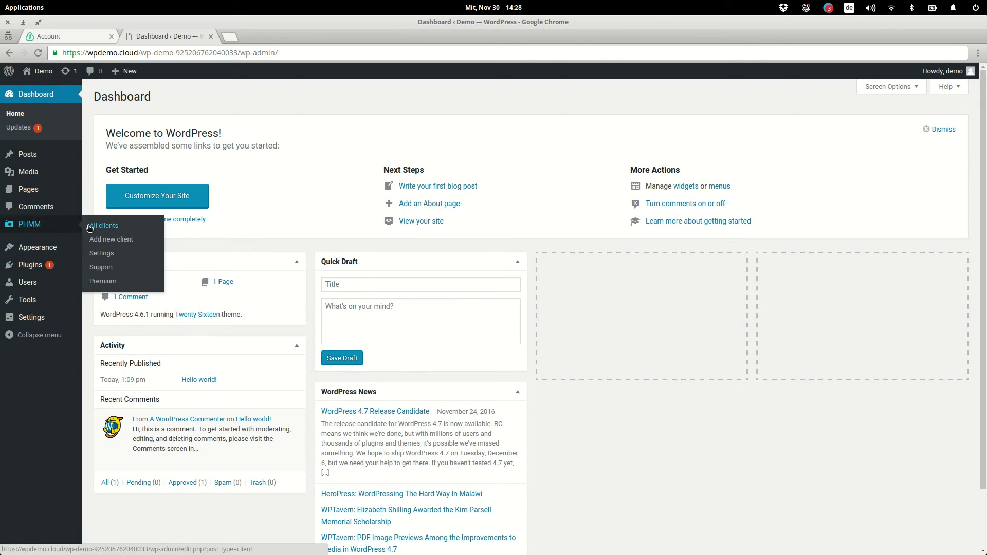
{"action": "left_click", "coordinate": [126, 229]}
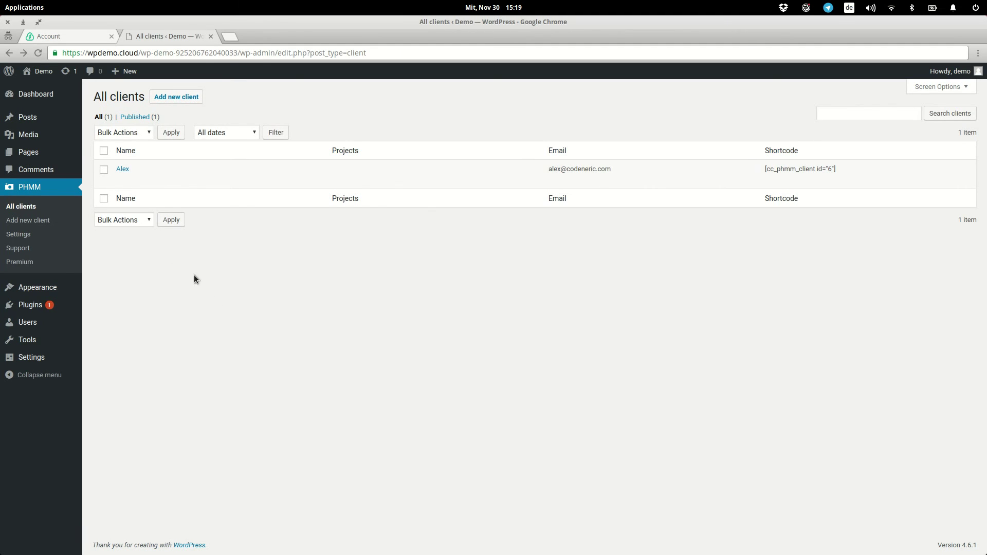
Step: Open the account's Reports and set the Test Template analytics date to 2016-11-30, expanding Actions
{"action": "left_click", "coordinate": [50, 41]}
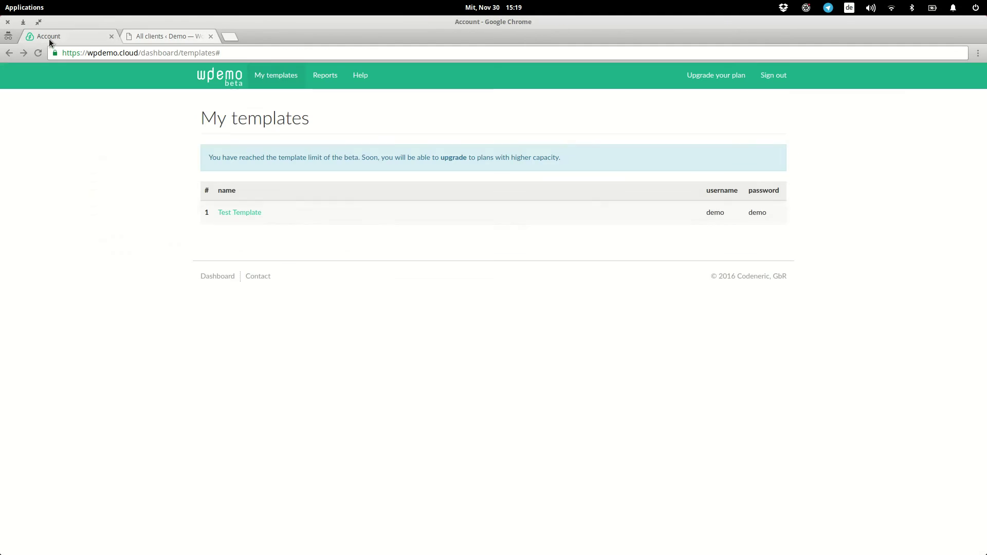
{"action": "left_click", "coordinate": [316, 85]}
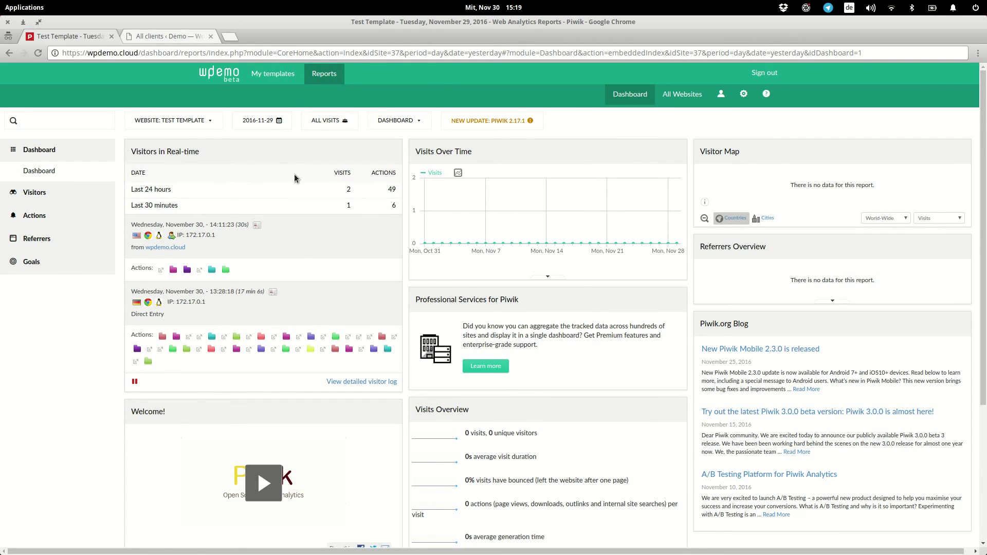
{"action": "left_click", "coordinate": [286, 124]}
{"action": "left_click", "coordinate": [272, 202]}
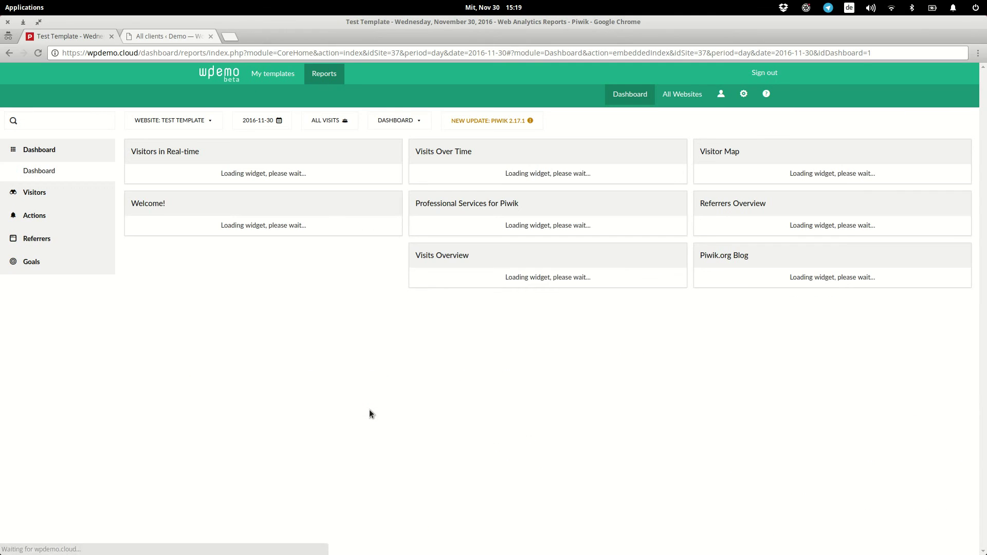
{"action": "mouse_move", "coordinate": [676, 213]}
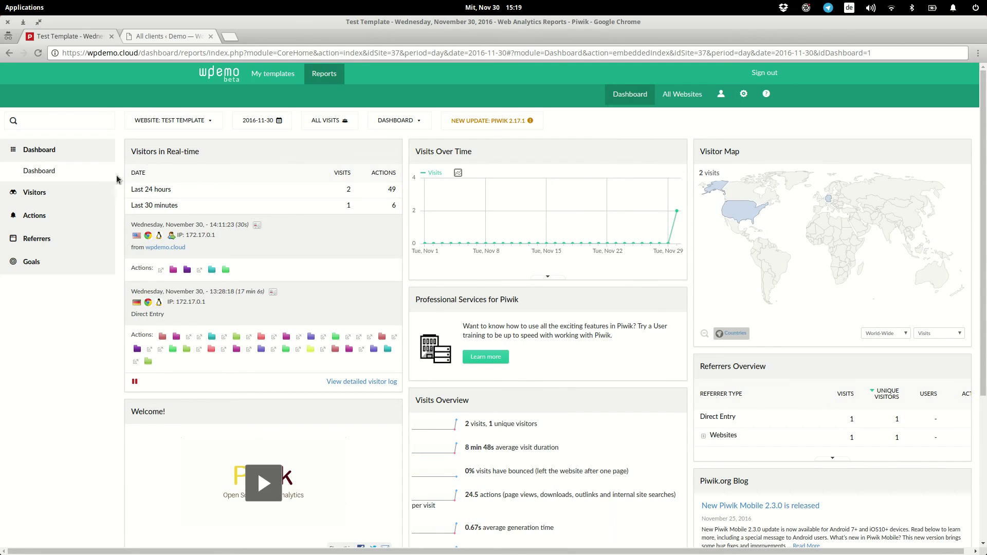
{"action": "left_click", "coordinate": [65, 214]}
Step: Show the Pages report and expand the wp-demo and wp-admin rows to list the admin subpages
{"action": "left_click", "coordinate": [41, 218]}
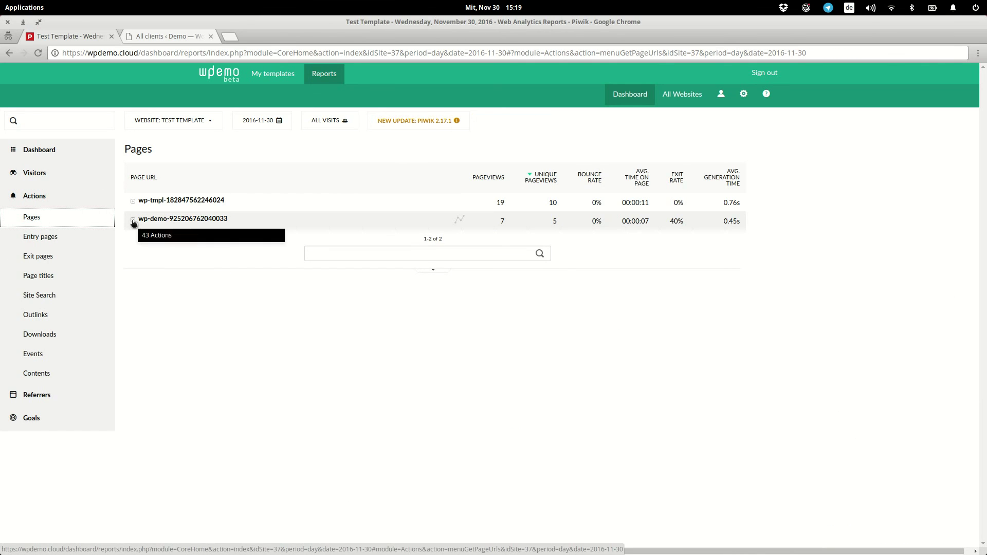
{"action": "left_click", "coordinate": [133, 221]}
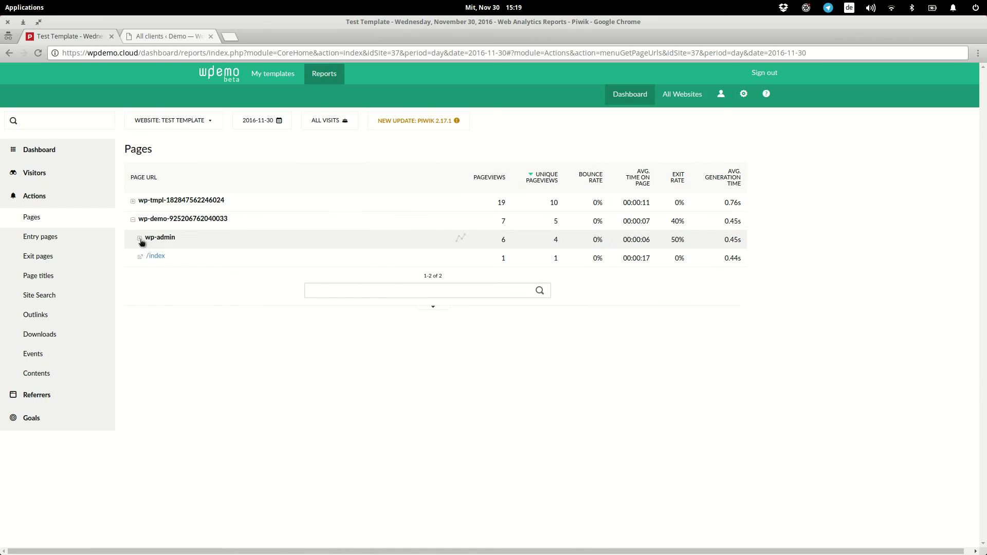
{"action": "left_click", "coordinate": [141, 239]}
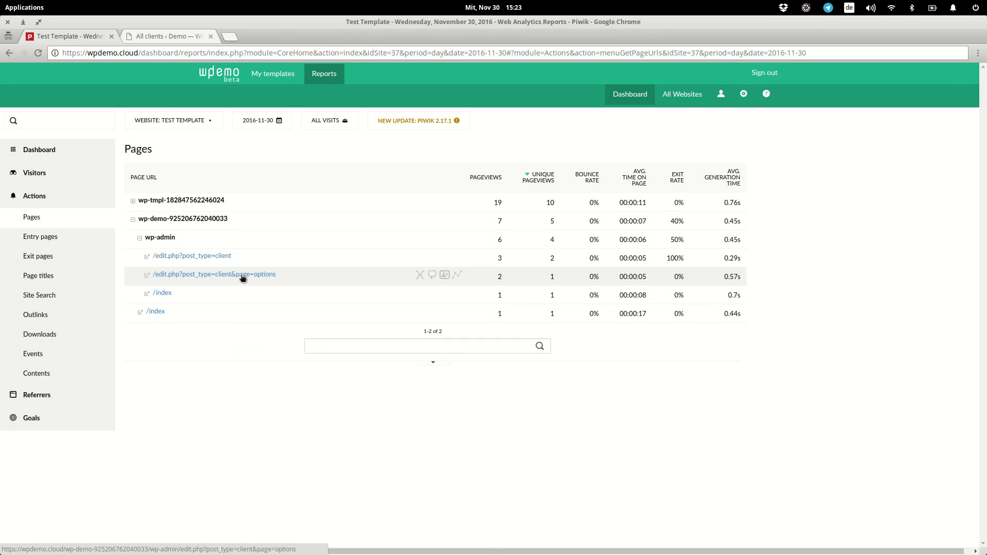
Step: Go to the wpdemo.cloud home page from the address bar
{"action": "mouse_move", "coordinate": [517, 284]}
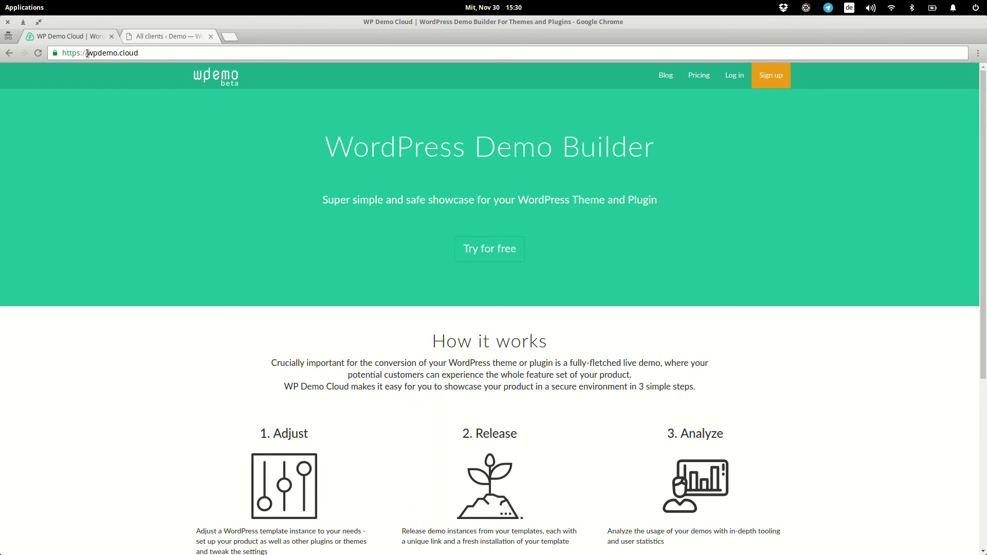
{"action": "left_click_drag", "start_coordinate": [88, 54], "coordinate": [135, 54]}
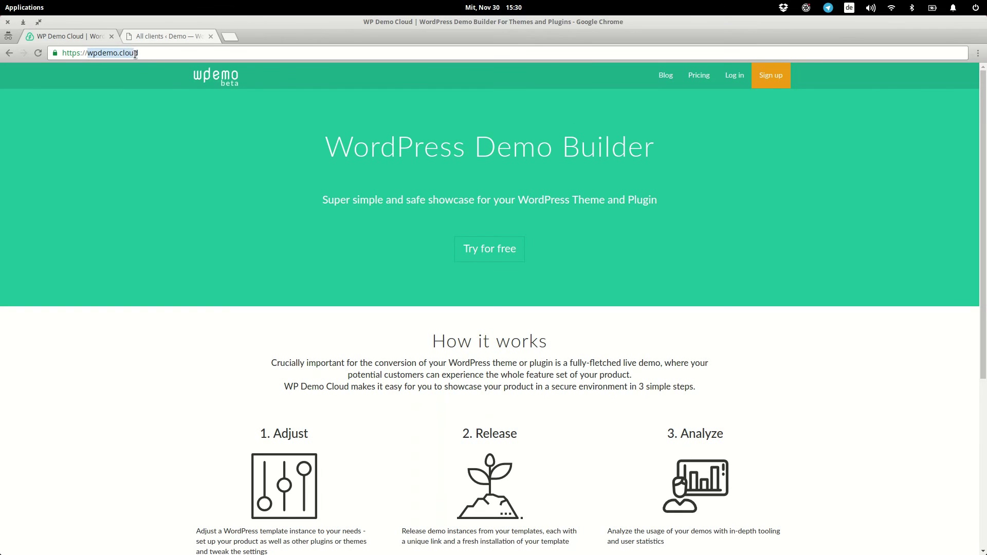
{"action": "left_click", "coordinate": [335, 248]}
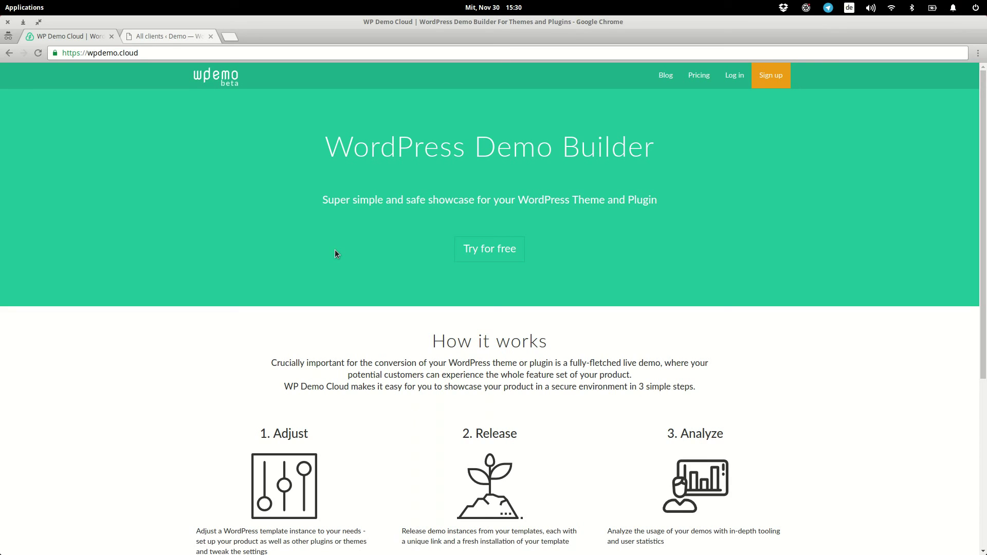